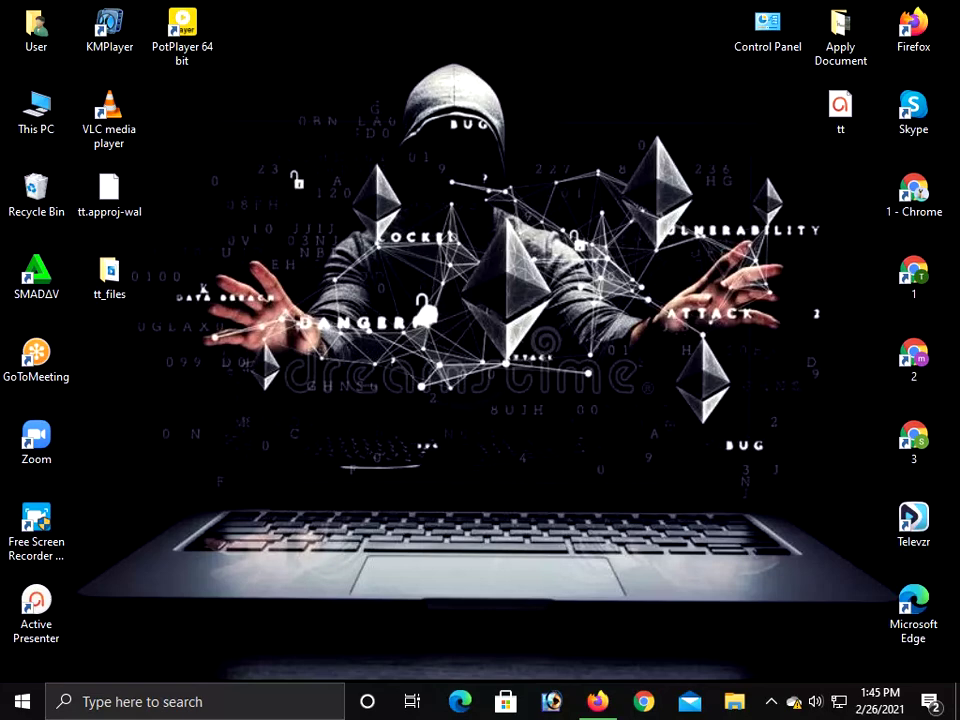
Refresh the desktop, then launch Firefox from the taskbar
{"action": "mouse_move", "coordinate": [597, 701]}
{"action": "right_click", "coordinate": [515, 268]}
{"action": "left_click", "coordinate": [550, 324]}
{"action": "left_click", "coordinate": [612, 701]}
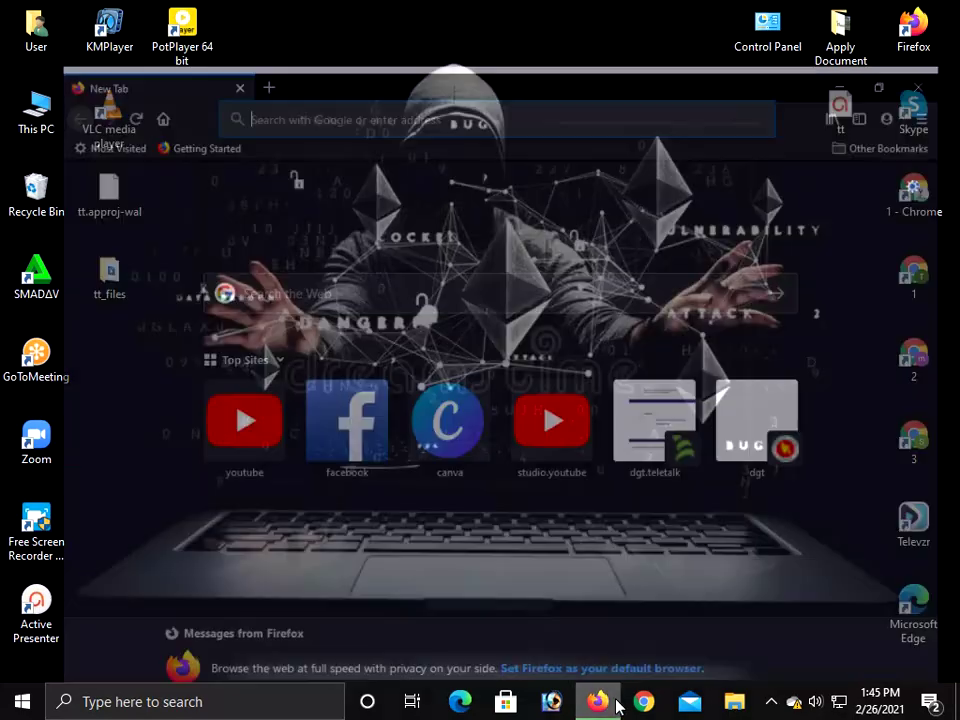
Search the web for 'crakrevenue' by picking the suggestion after typing 'crak'
{"action": "left_click", "coordinate": [285, 239]}
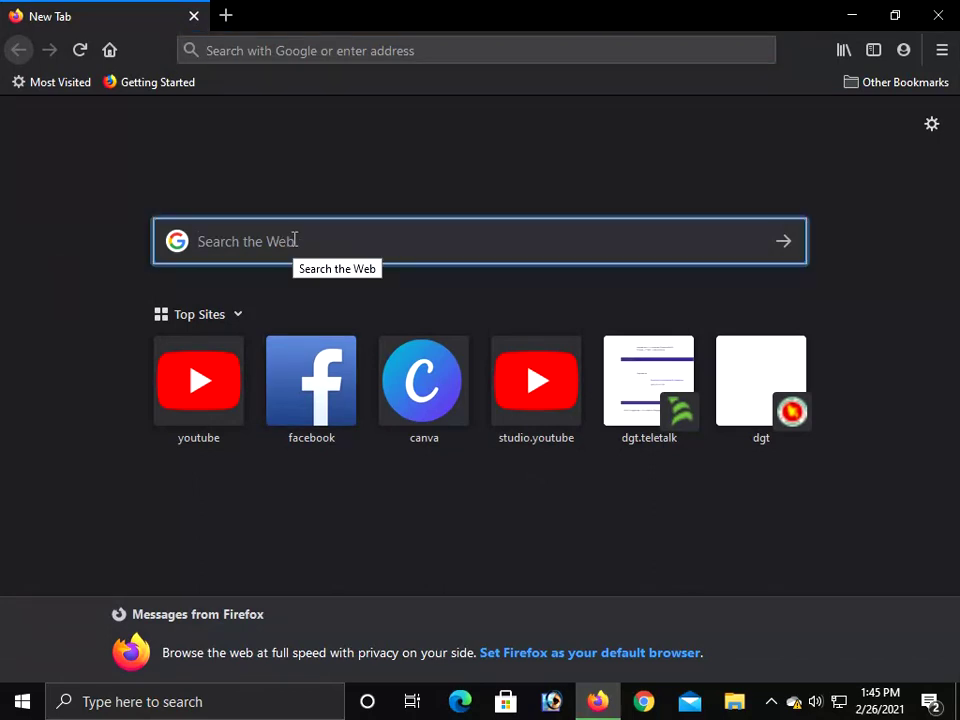
{"action": "type", "text": "crak"}
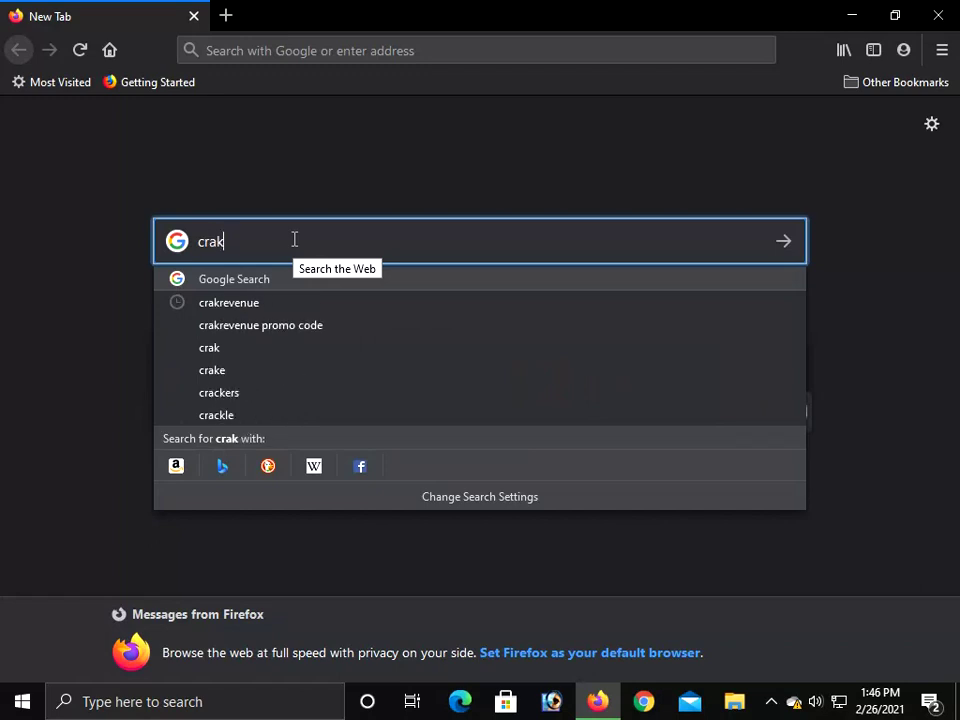
{"action": "key", "text": "Down"}
{"action": "key", "text": "Return"}
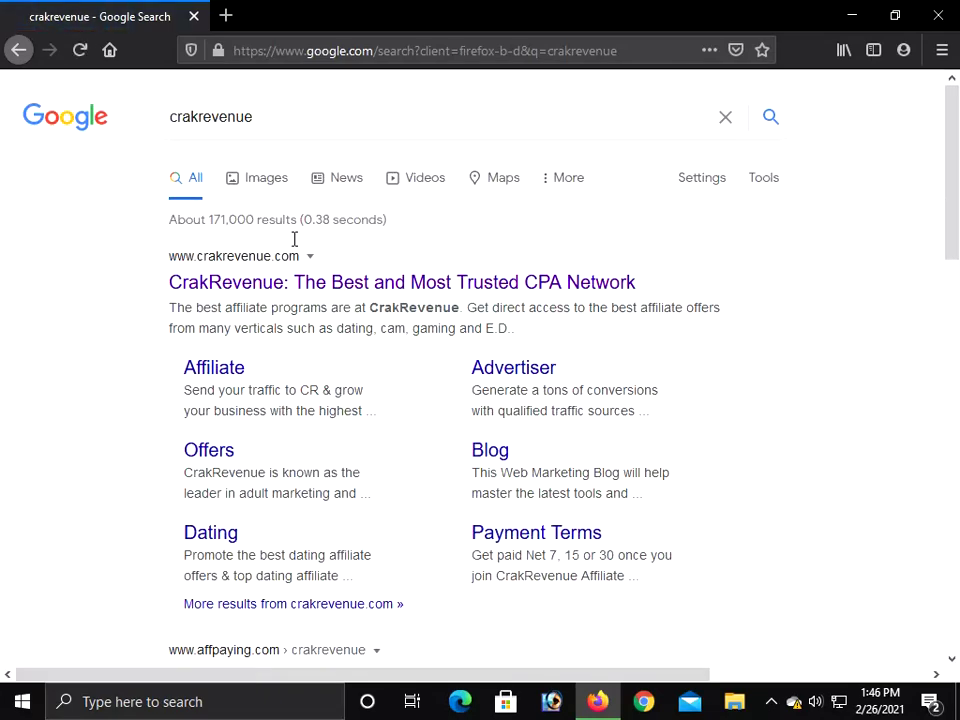
{"action": "scroll", "coordinate": [294, 240], "scroll_direction": "down", "scroll_amount": 2}
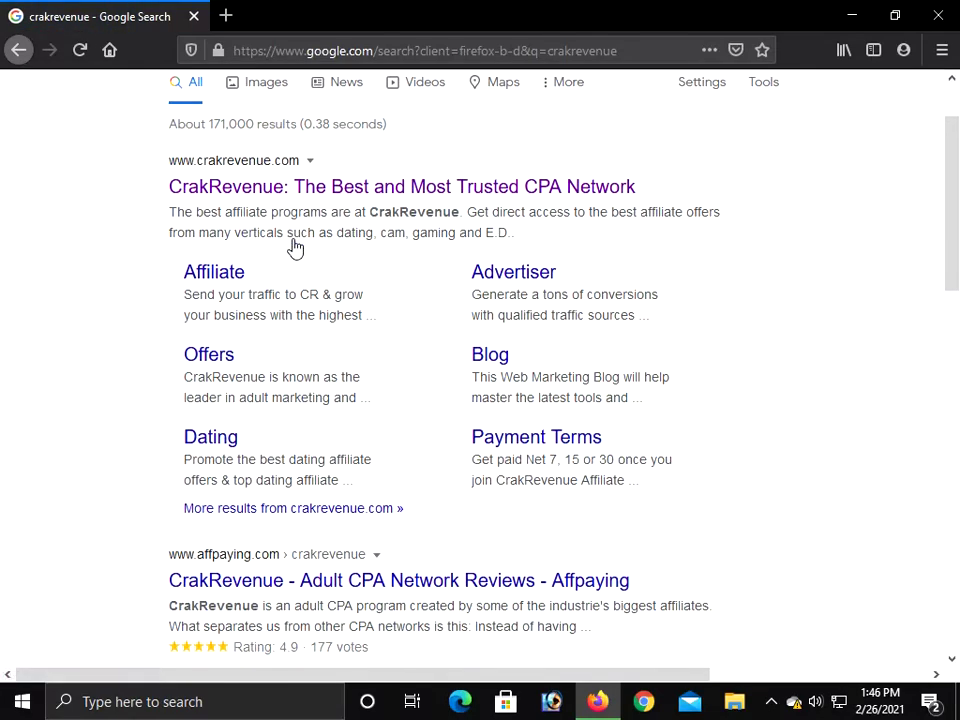
{"action": "scroll", "coordinate": [294, 246], "scroll_direction": "up", "scroll_amount": 1}
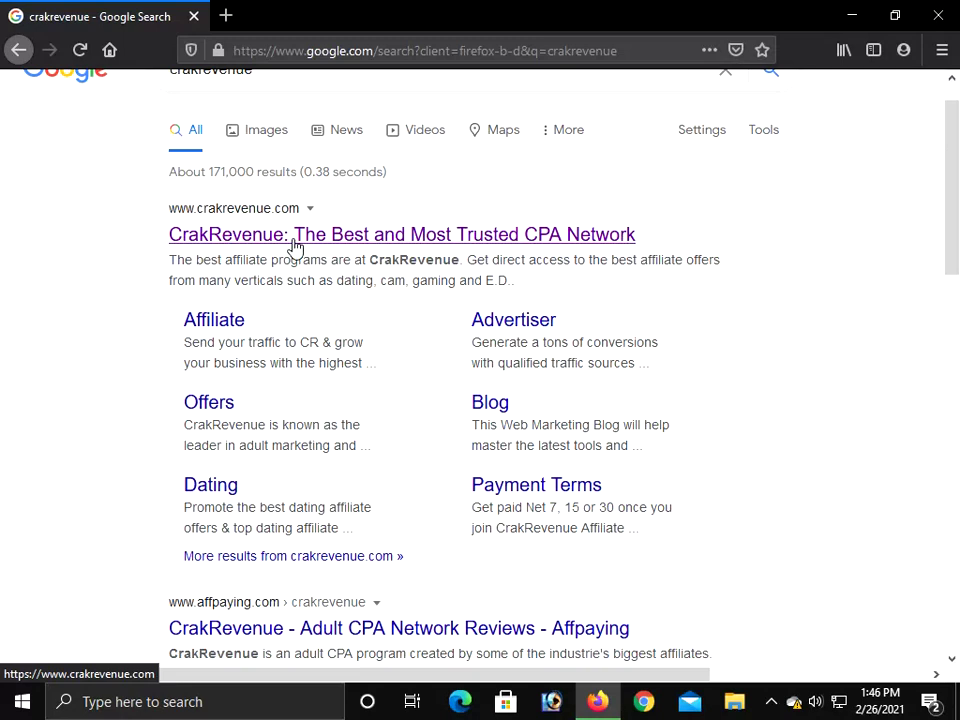
Open the official CrakRevenue site from the results and go to its SIGN UP page
{"action": "left_click", "coordinate": [296, 247]}
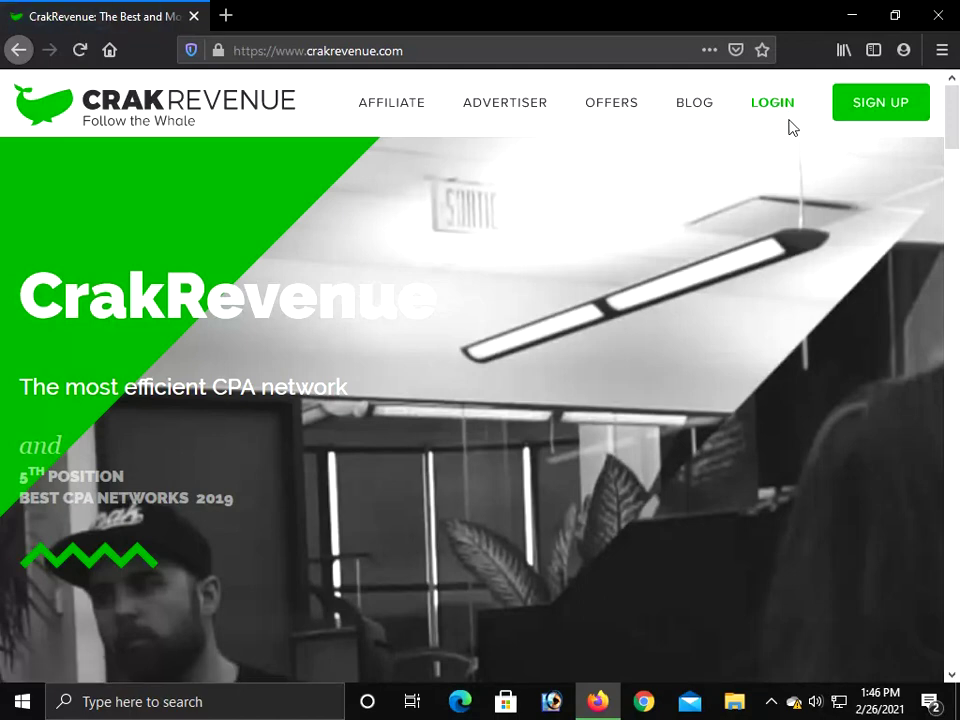
{"action": "left_click", "coordinate": [899, 117]}
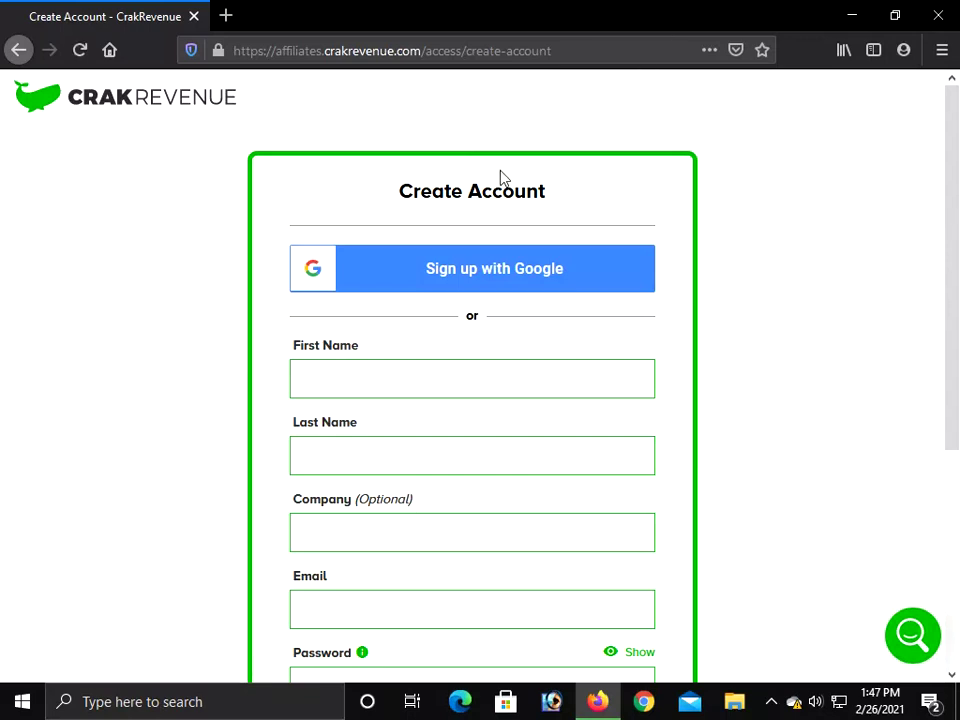
Enter the user's first name in the First Name field
{"action": "scroll", "coordinate": [404, 333], "scroll_direction": "down", "scroll_amount": 2}
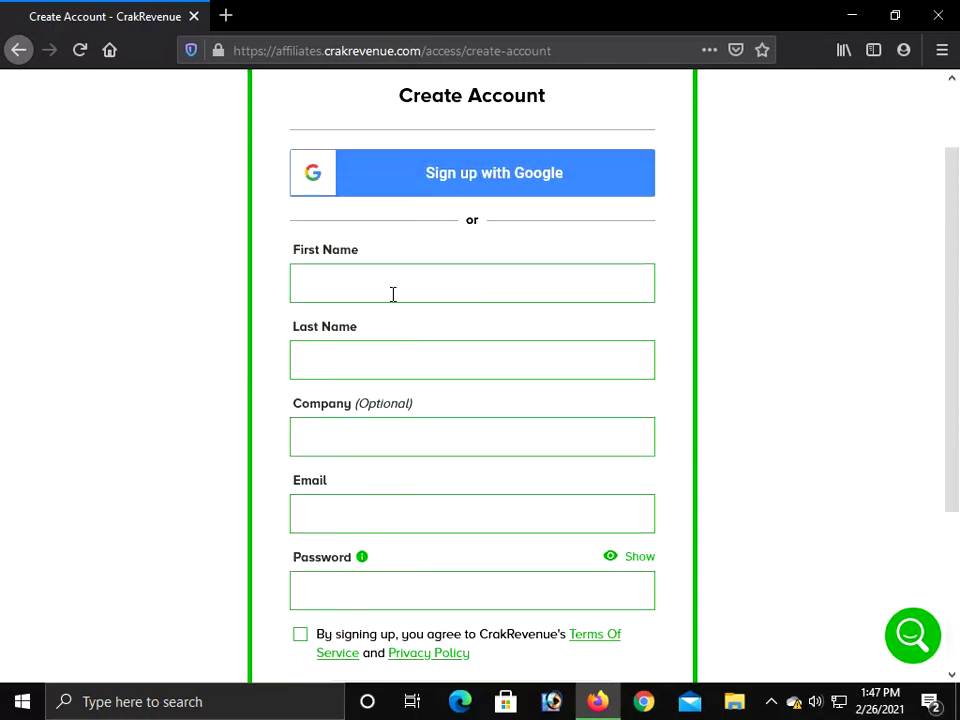
{"action": "left_click", "coordinate": [392, 291]}
{"action": "scroll", "coordinate": [393, 291], "scroll_direction": "up", "scroll_amount": 2}
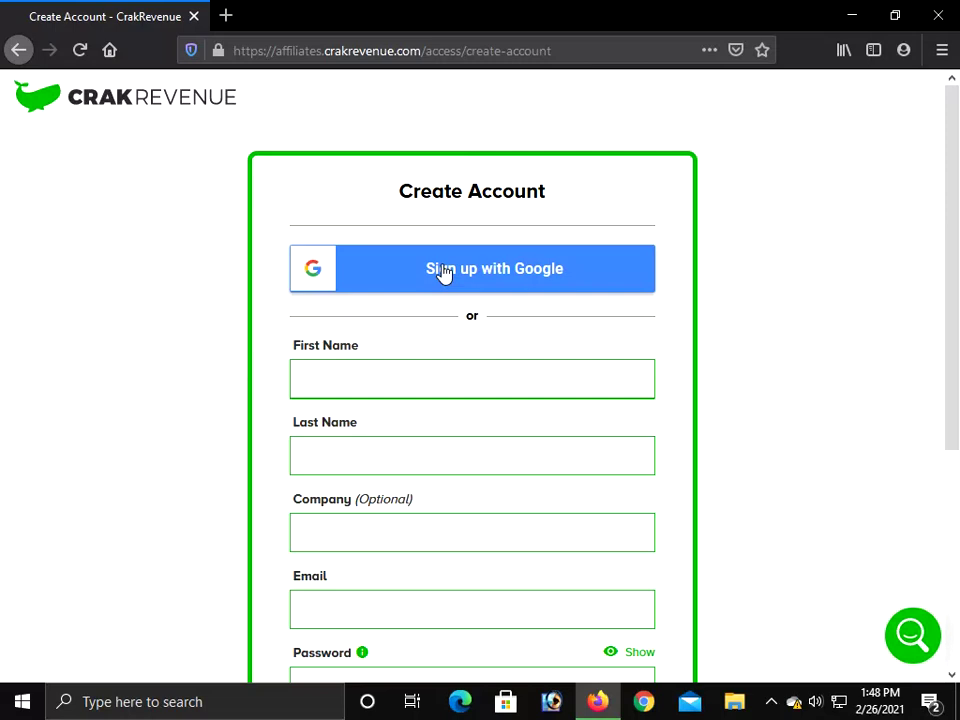
Enter the user's surname in Last Name, correcting a mistyped letter, so it validates
{"action": "left_click", "coordinate": [381, 454]}
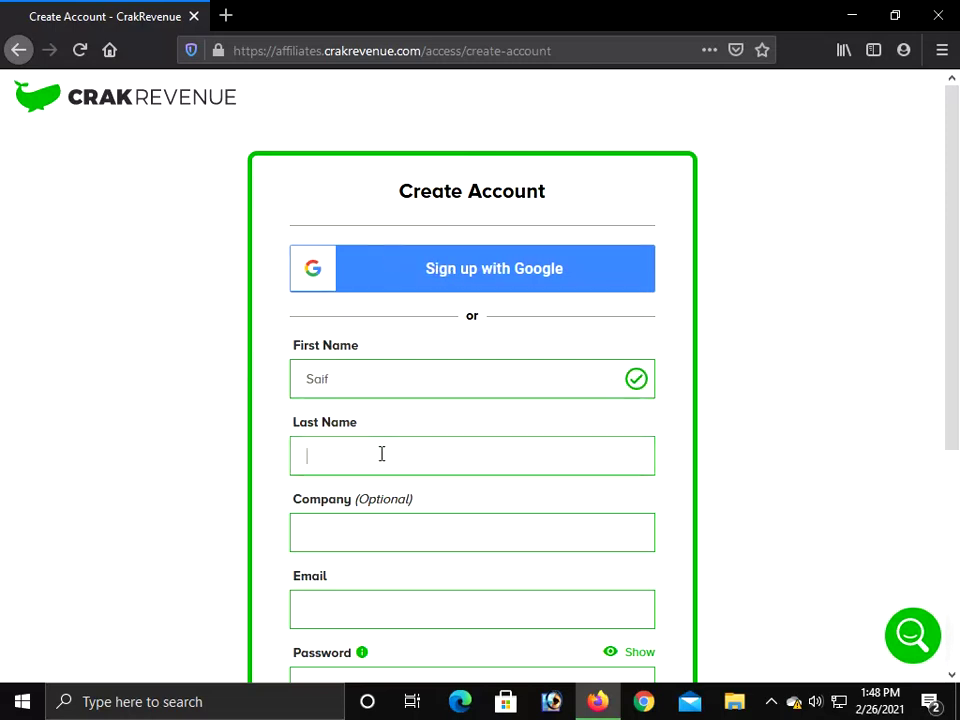
{"action": "type", "text": "M"}
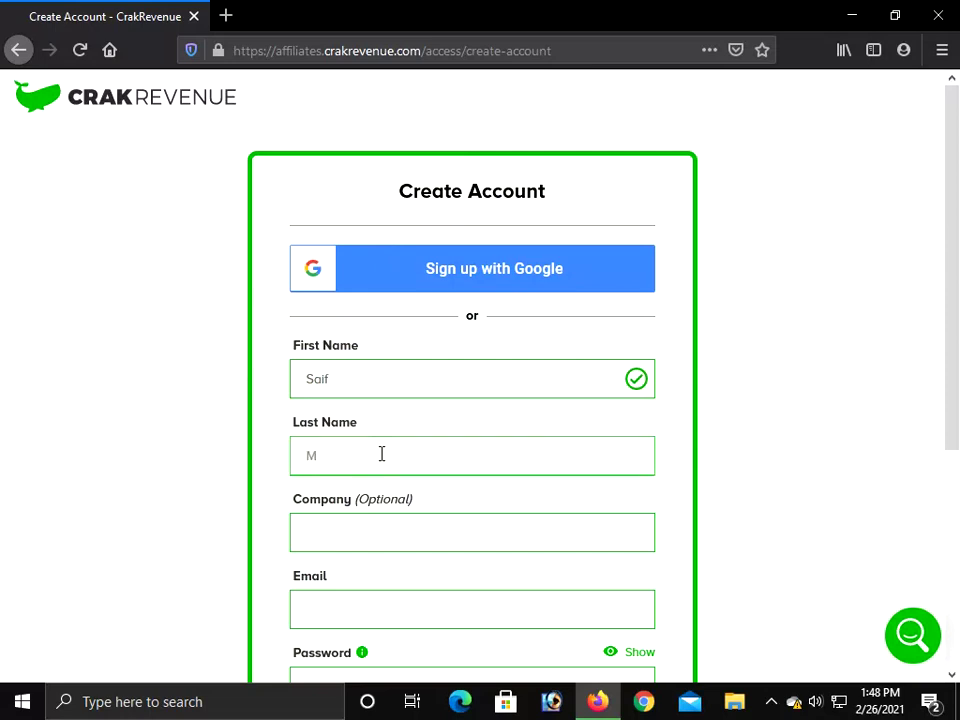
{"action": "key", "text": "BackSpace"}
{"action": "left_click", "coordinate": [669, 498]}
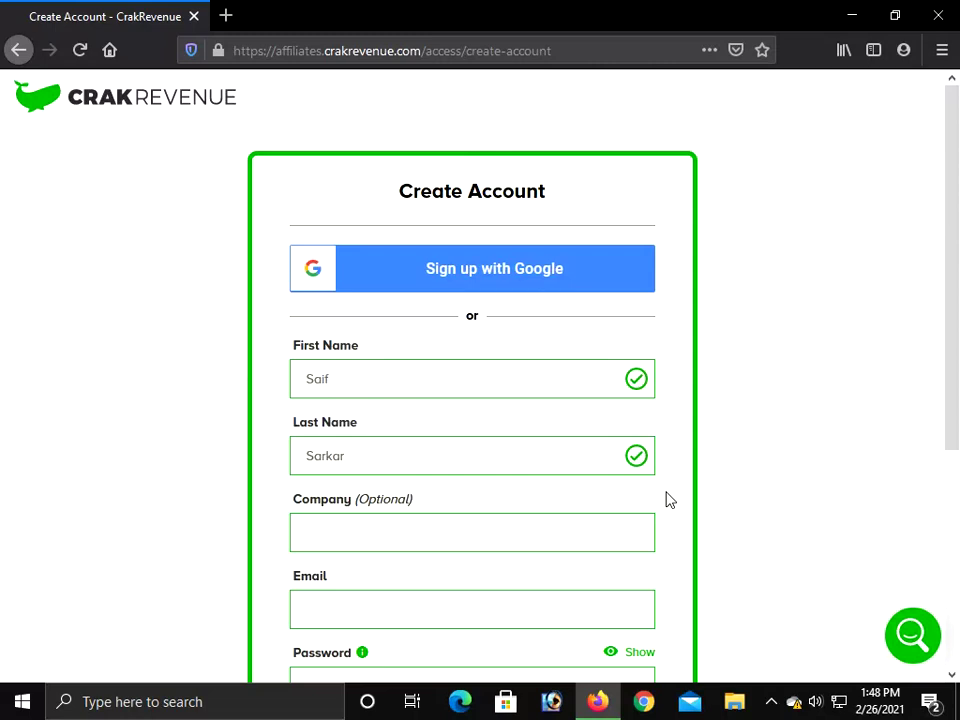
{"action": "scroll", "coordinate": [542, 566], "scroll_direction": "down", "scroll_amount": 1}
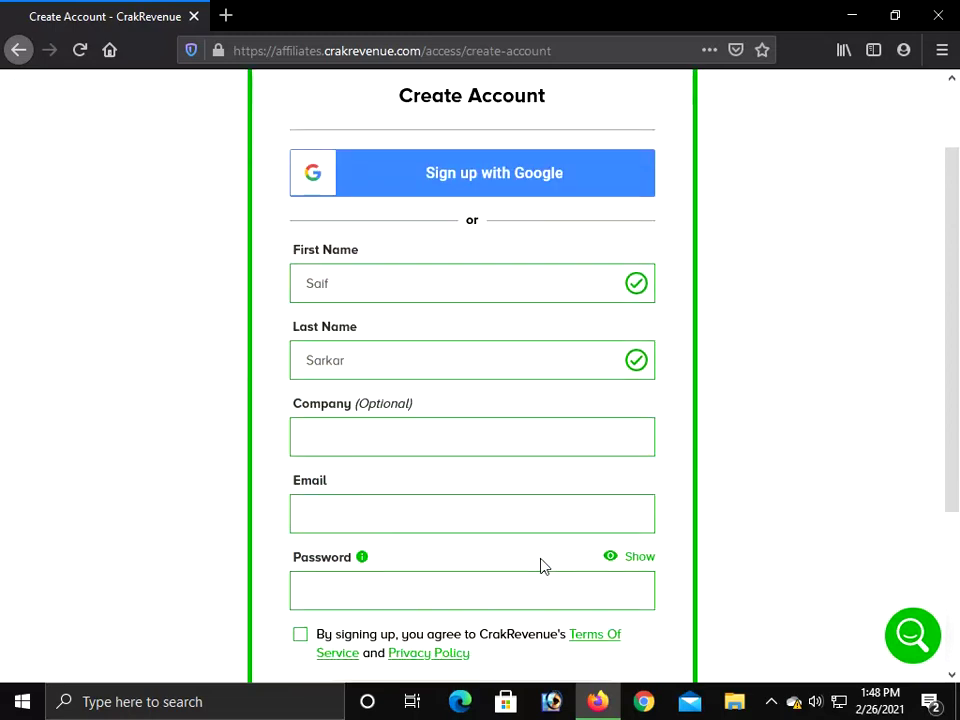
{"action": "left_click", "coordinate": [440, 531]}
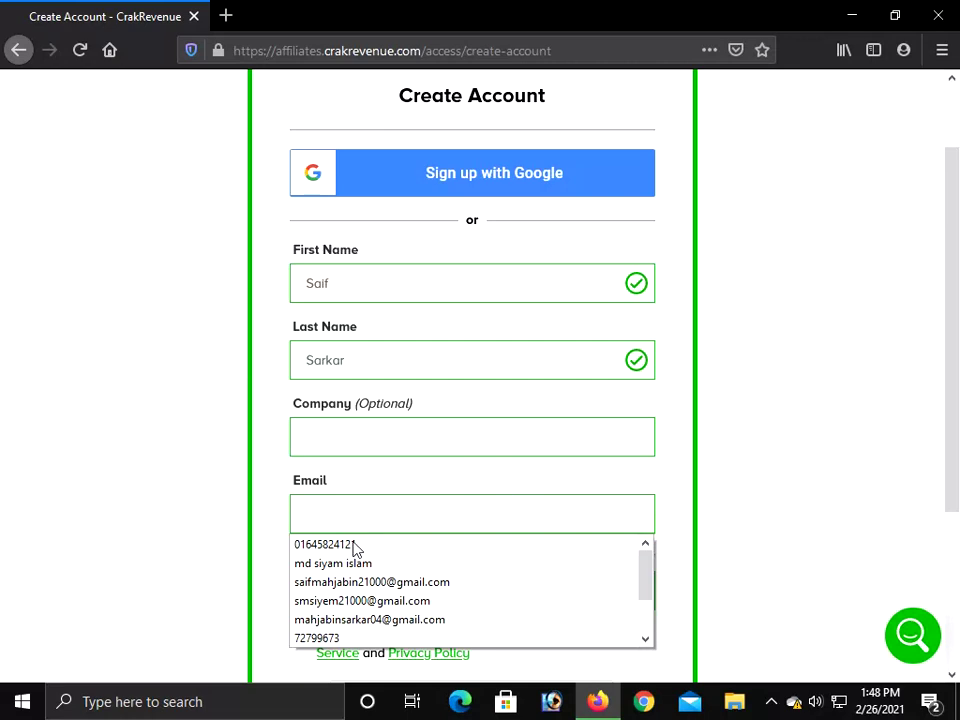
Copy the signed-in account's e-mail from YouTube's account menu, then return to CrakRevenue
{"action": "left_click", "coordinate": [226, 15]}
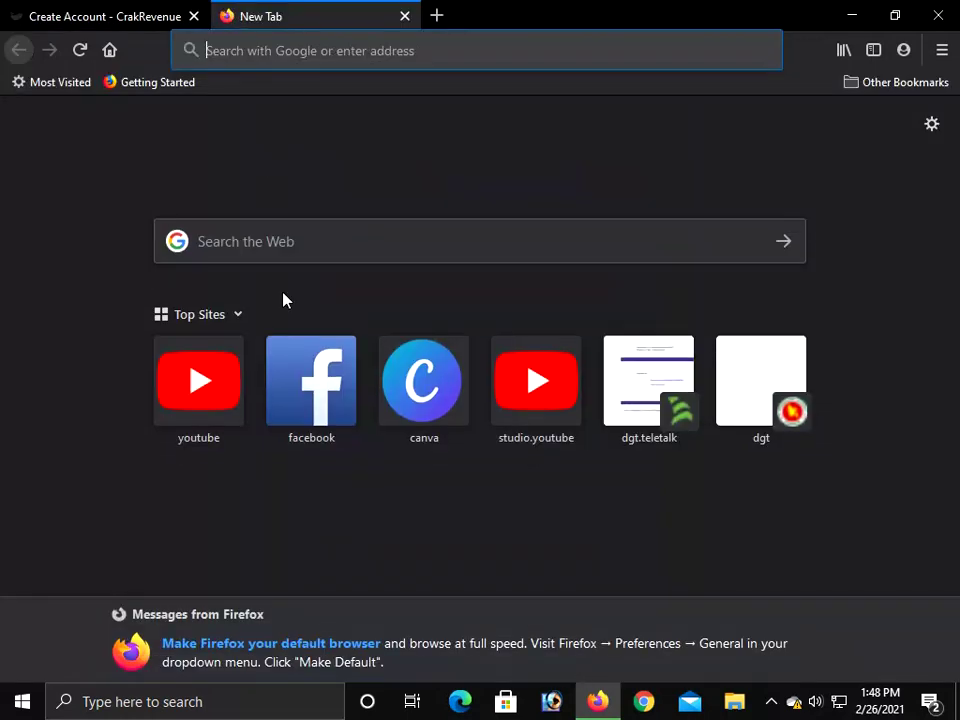
{"action": "left_click", "coordinate": [218, 371]}
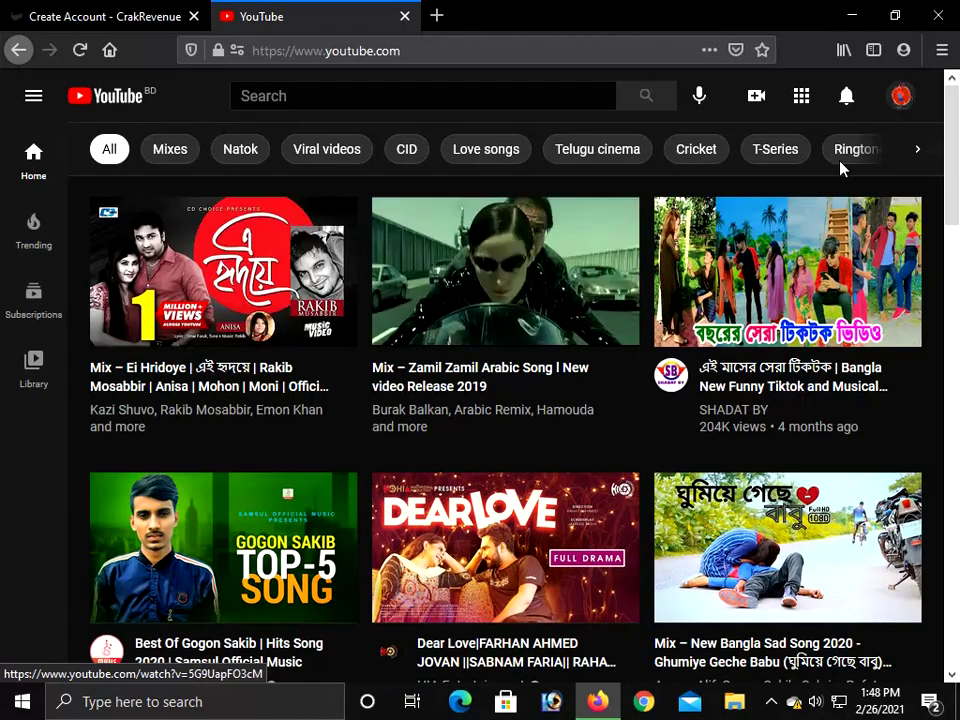
{"action": "left_click", "coordinate": [897, 97]}
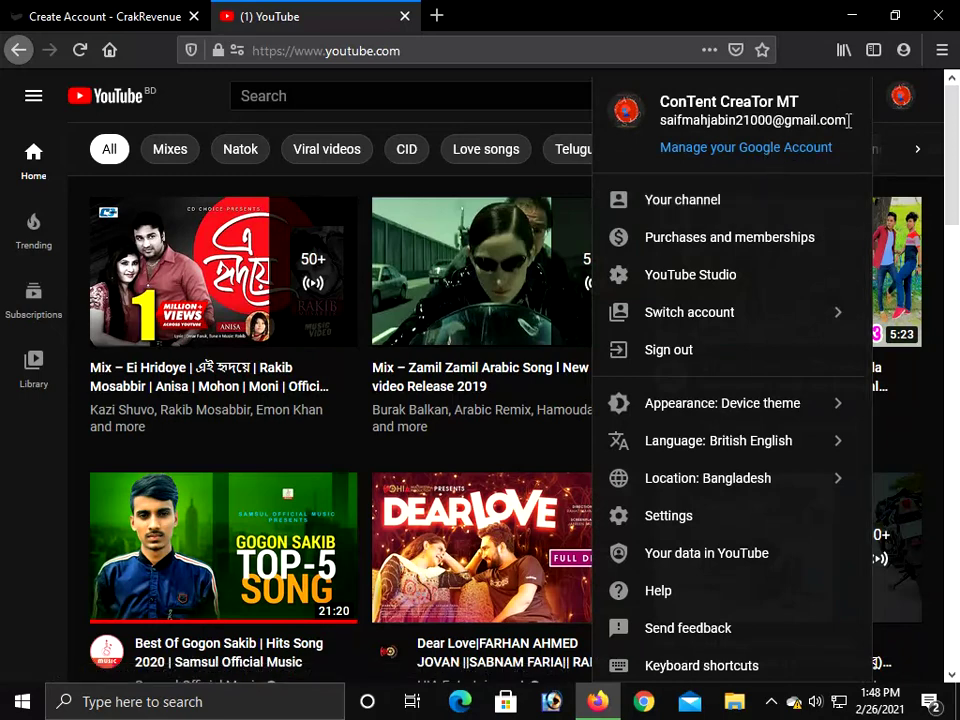
{"action": "mouse_move", "coordinate": [848, 120]}
{"action": "left_mouse_down"}
{"action": "mouse_move", "coordinate": [661, 121]}
{"action": "mouse_move", "coordinate": [853, 127]}
{"action": "left_mouse_up"}
{"action": "key", "text": "ctrl+c"}
{"action": "left_click", "coordinate": [661, 137]}
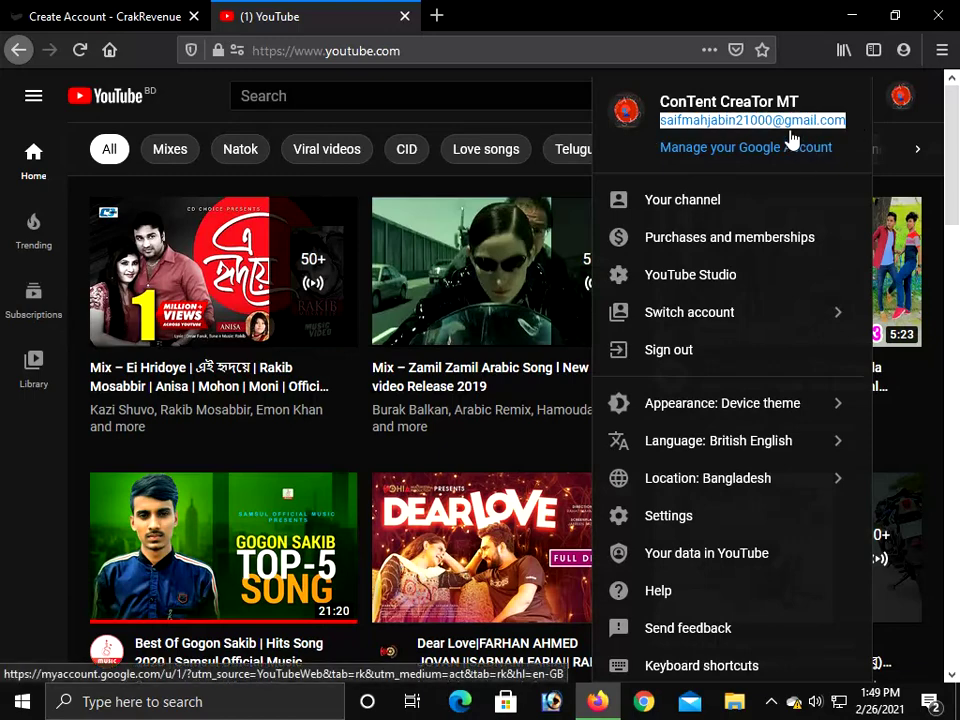
{"action": "left_click", "coordinate": [140, 17]}
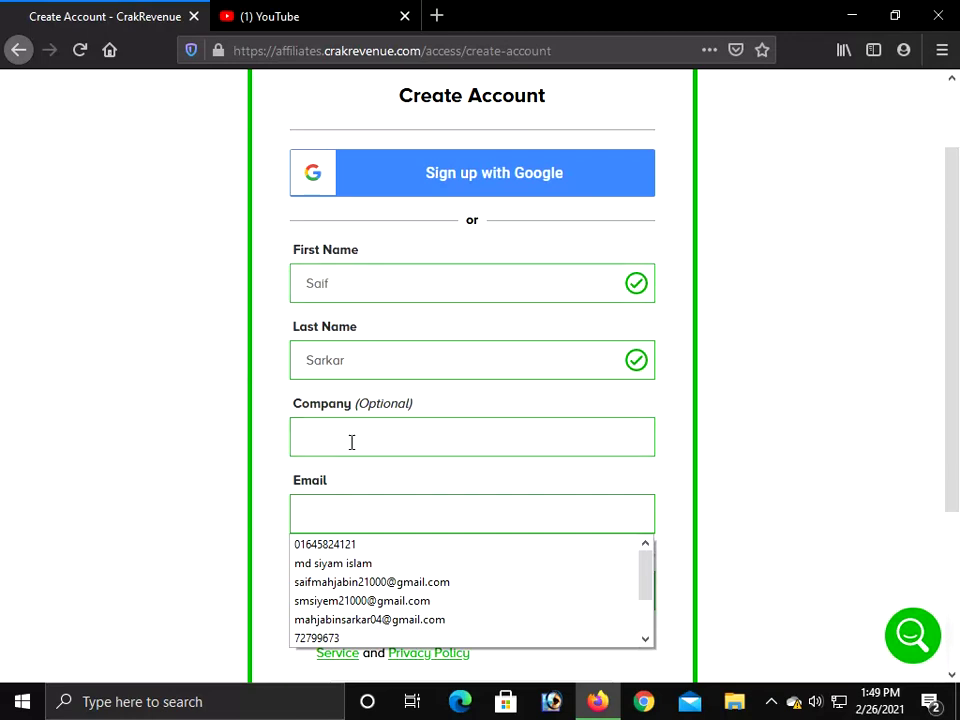
Paste the copied e-mail address into the Email field so it validates
{"action": "left_click", "coordinate": [361, 510]}
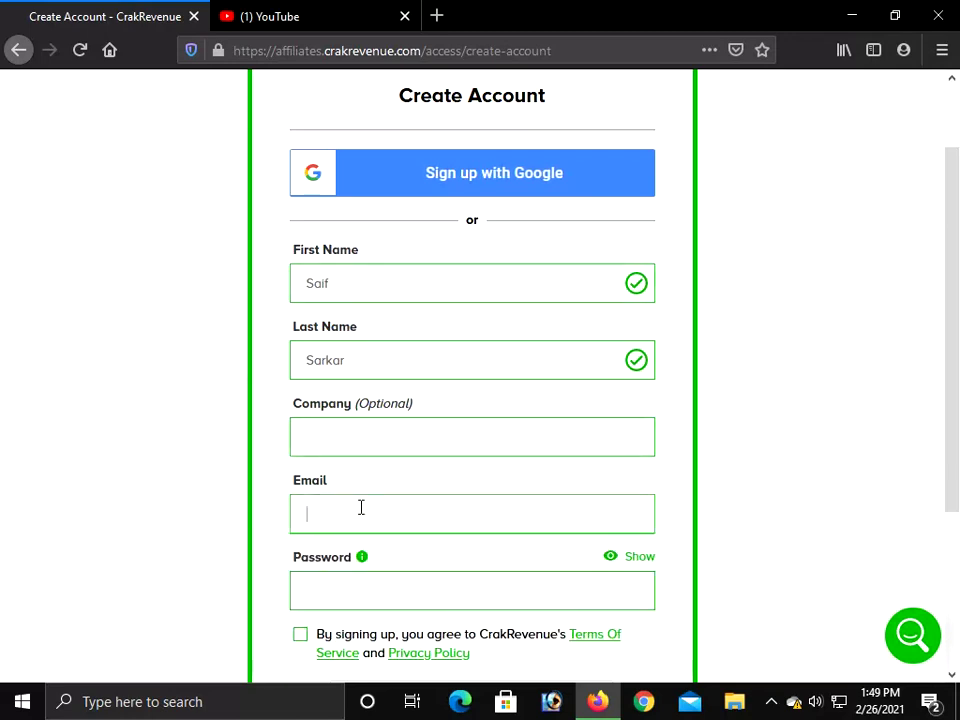
{"action": "key", "text": "ctrl+v"}
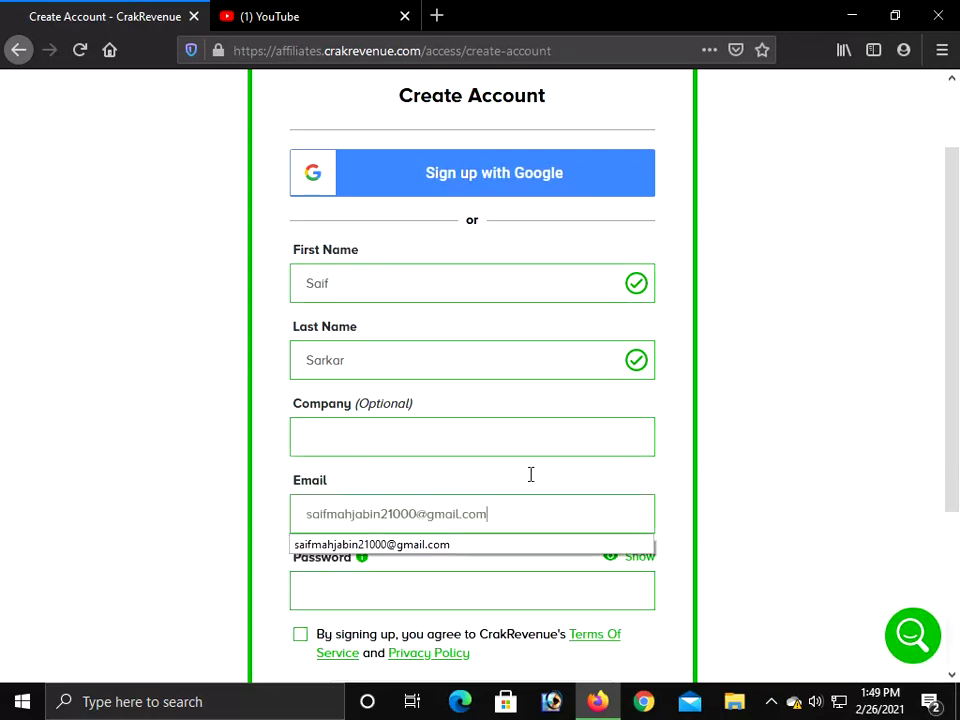
{"action": "left_click", "coordinate": [540, 485]}
Type the account password into the Password field
{"action": "scroll", "coordinate": [540, 485], "scroll_direction": "down", "scroll_amount": 2}
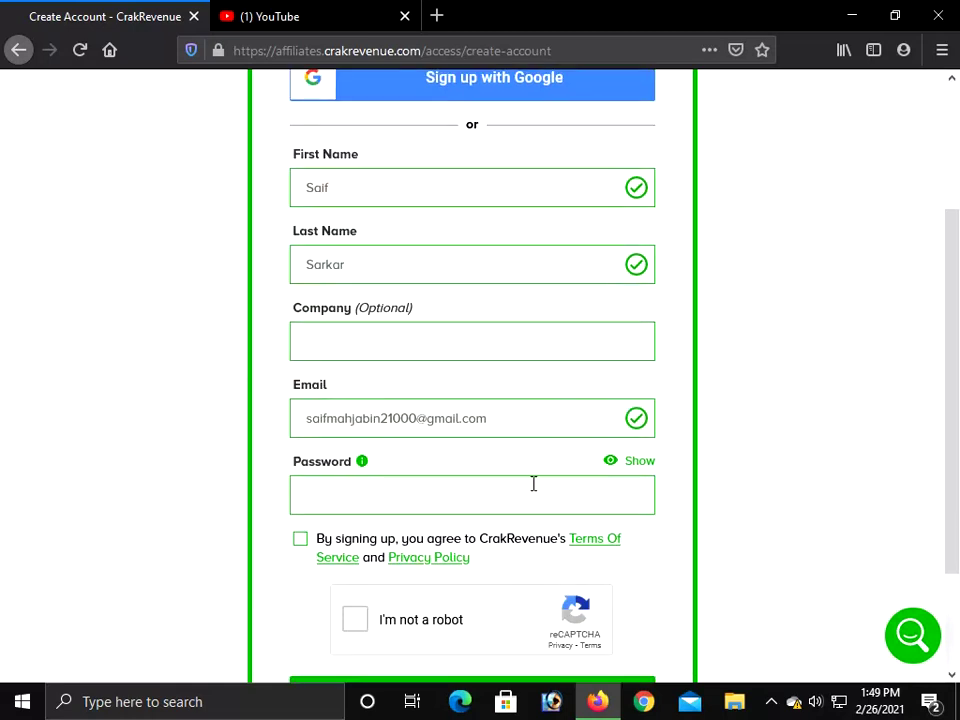
{"action": "left_click", "coordinate": [457, 497]}
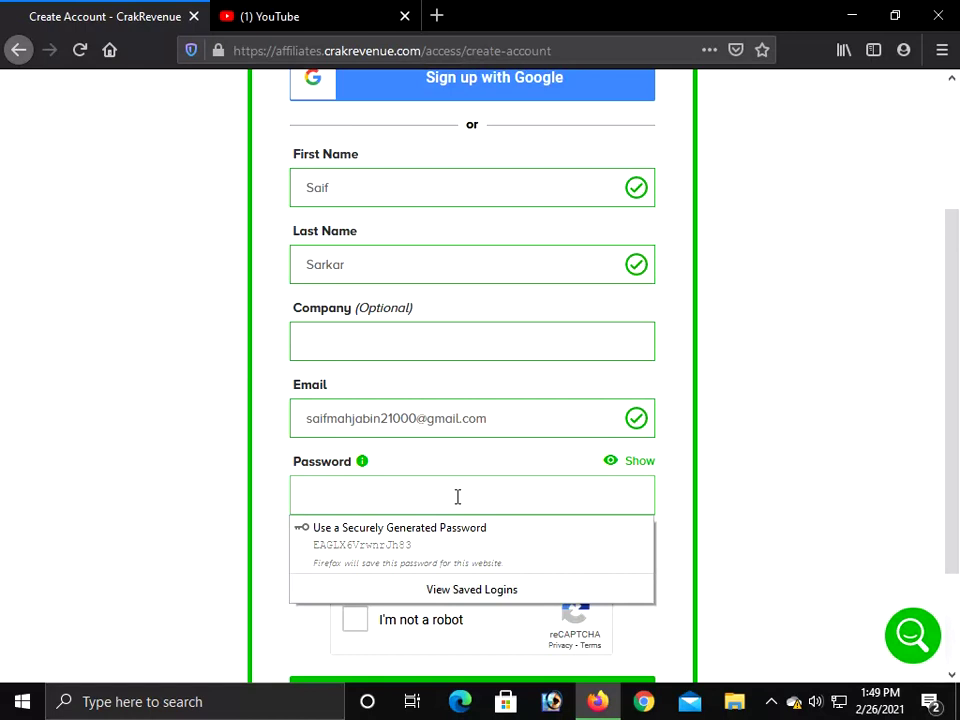
{"action": "type", "text": "•••"}
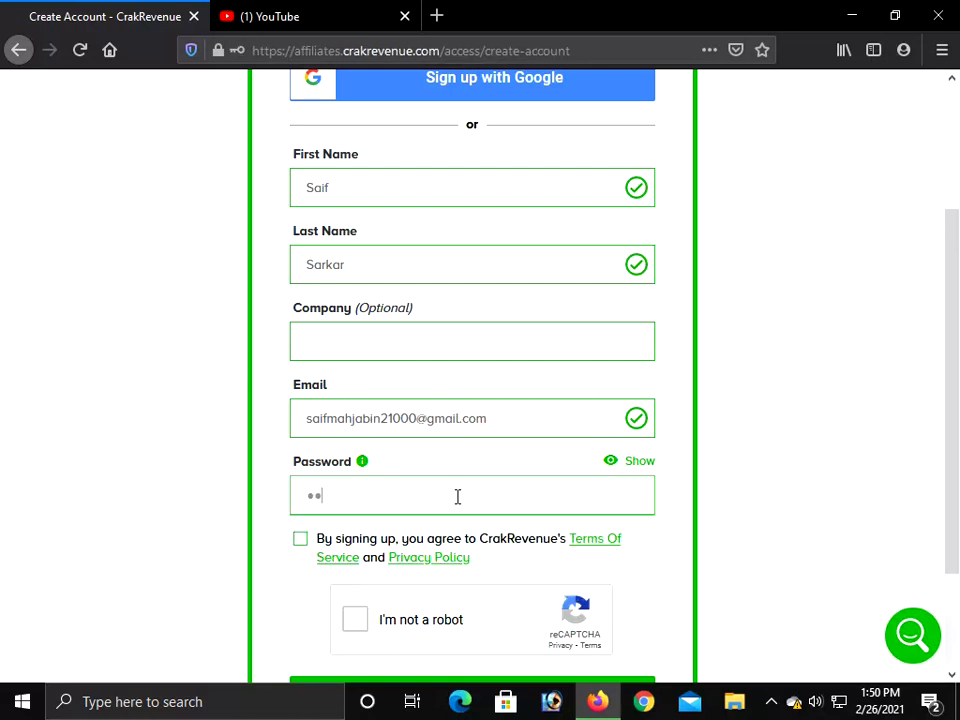